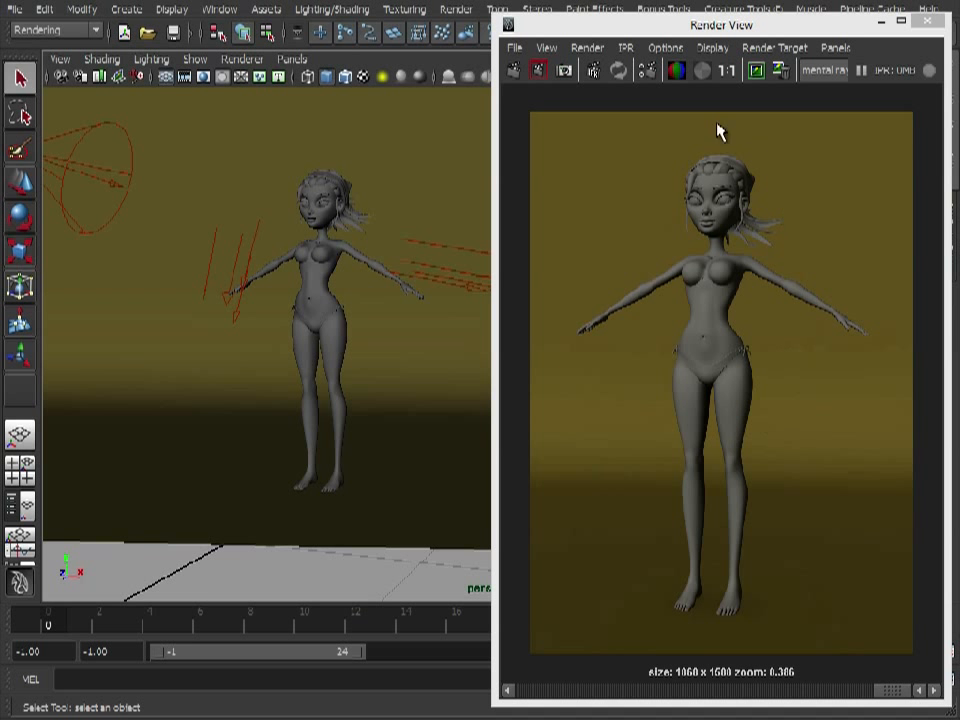
Select the curved backdrop surface behind the character
alt+drag(291, 257, 369, 294)
alt+right_drag(369, 294, 299, 260)
click(299, 260)
alt+drag(377, 216, 298, 324)
alt+right_drag(298, 324, 352, 392)
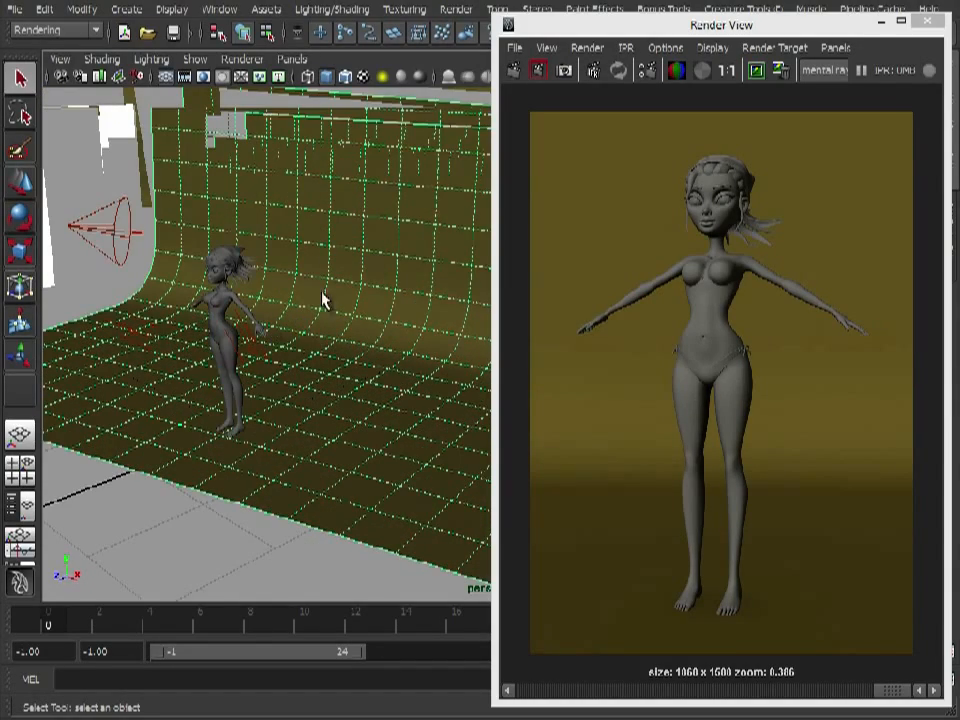
Minimize the render window and examine the full backdrop and light layout around the character
click(881, 22)
alt+right_drag(409, 287, 462, 305)
alt+drag(462, 305, 499, 317)
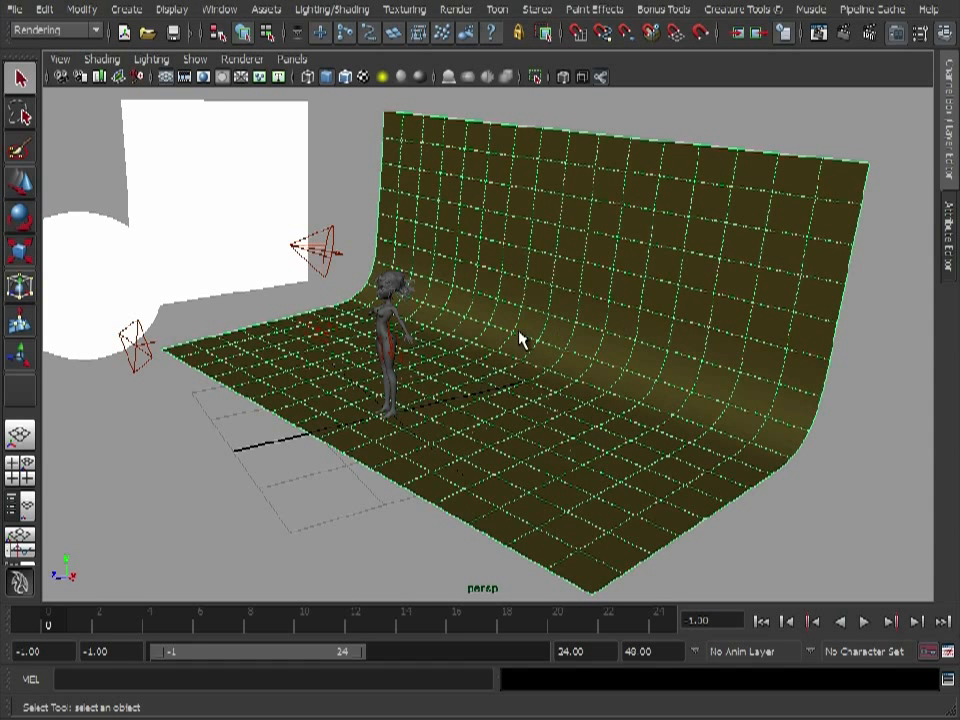
key(alt+Tab)
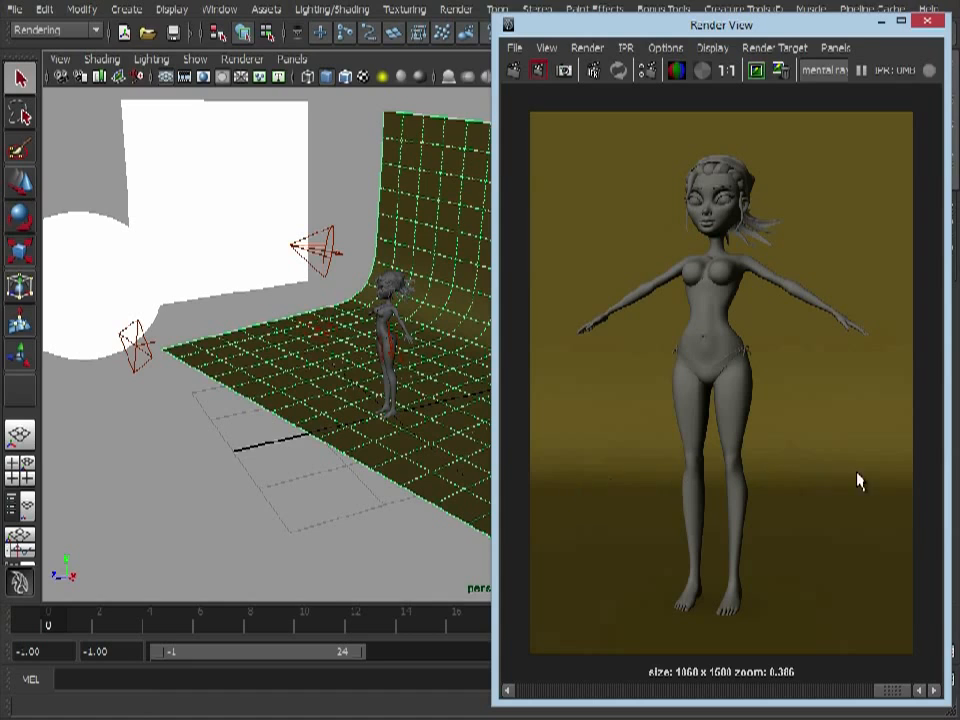
click(880, 22)
alt+drag(705, 388, 465, 322)
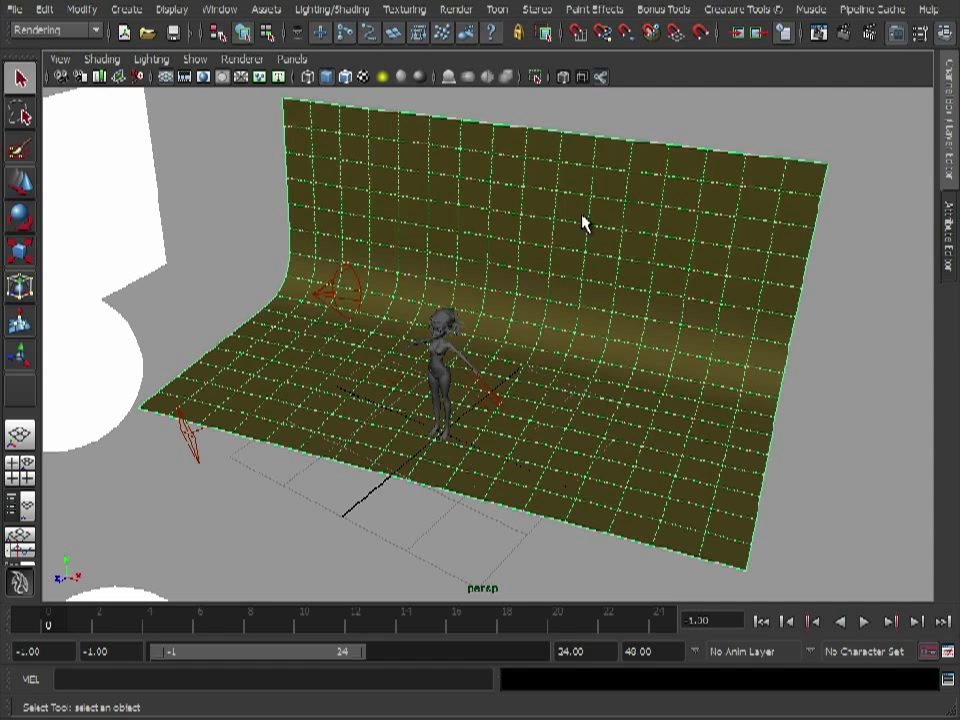
Set the perspective viewport's lighting to Use Selected Lights
click(195, 447)
click(339, 284)
mouse_move(489, 396)
alt+mouse_down()
mouse_move(446, 454)
mouse_move(557, 456)
mouse_move(491, 420)
mouse_move(470, 395)
alt+mouse_up()
click(154, 62)
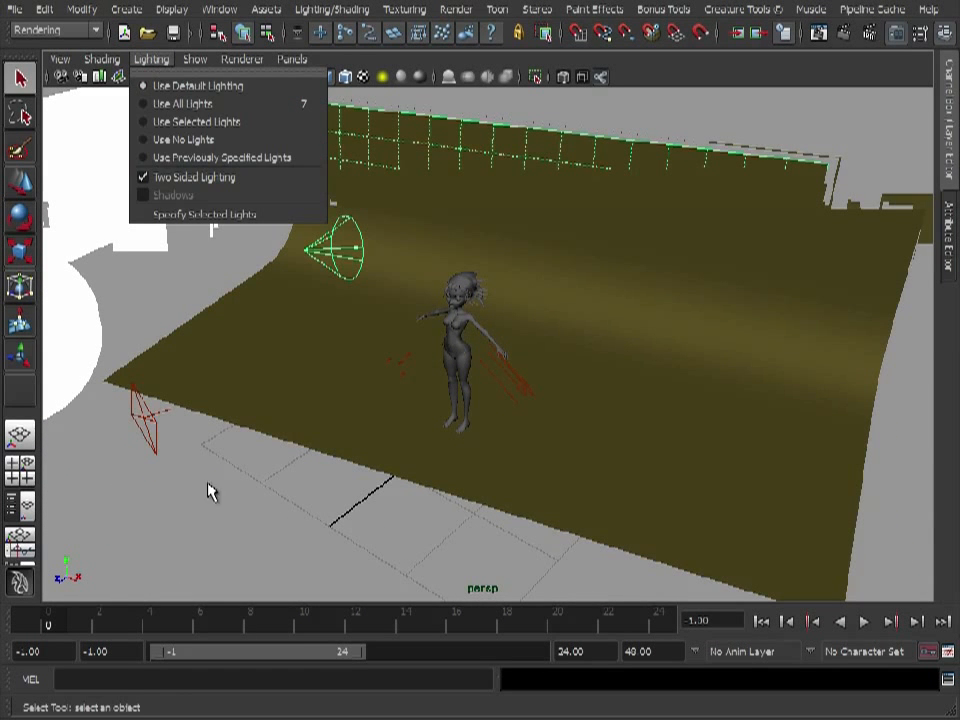
click(207, 484)
click(152, 59)
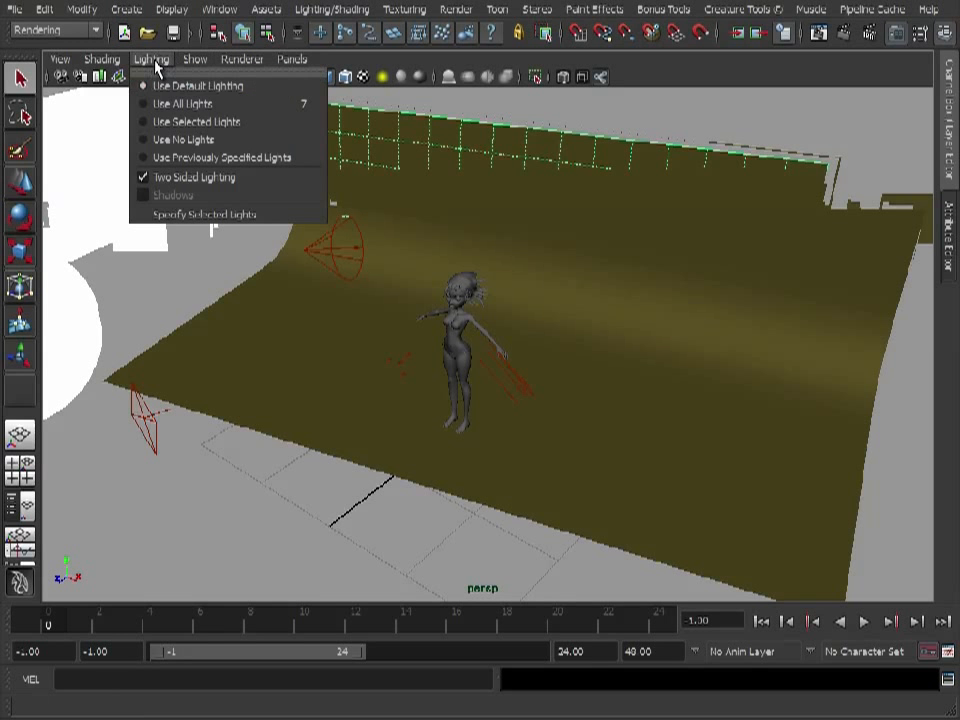
click(186, 124)
alt+drag(510, 493, 606, 433)
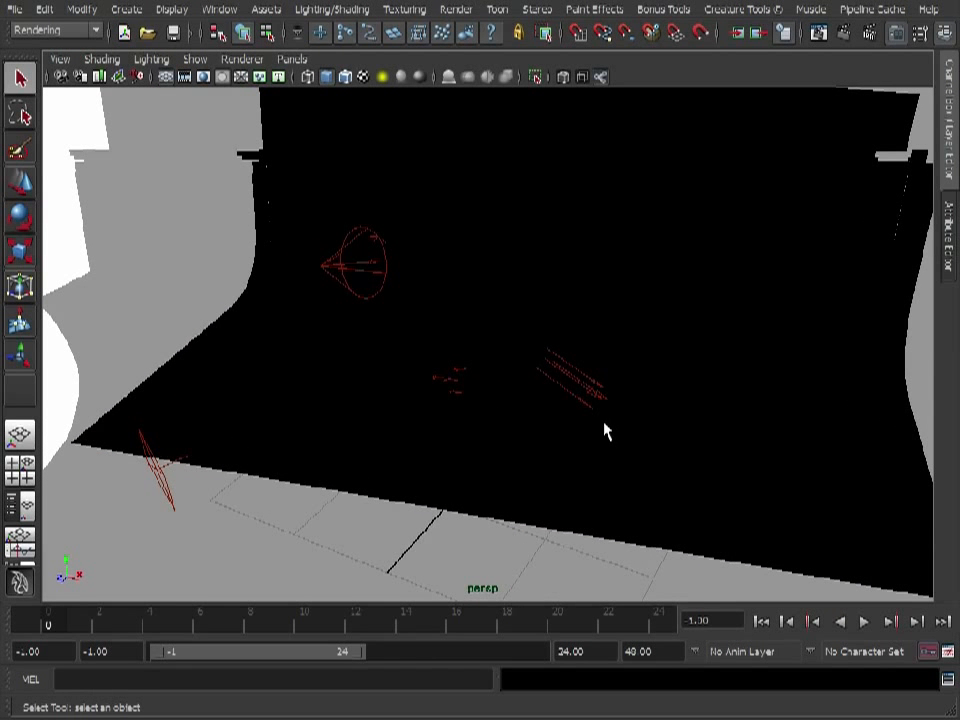
Preview only the directional light beside the character's hips, and compare the first saved render with the next one
click(459, 392)
alt+drag(490, 430, 551, 347)
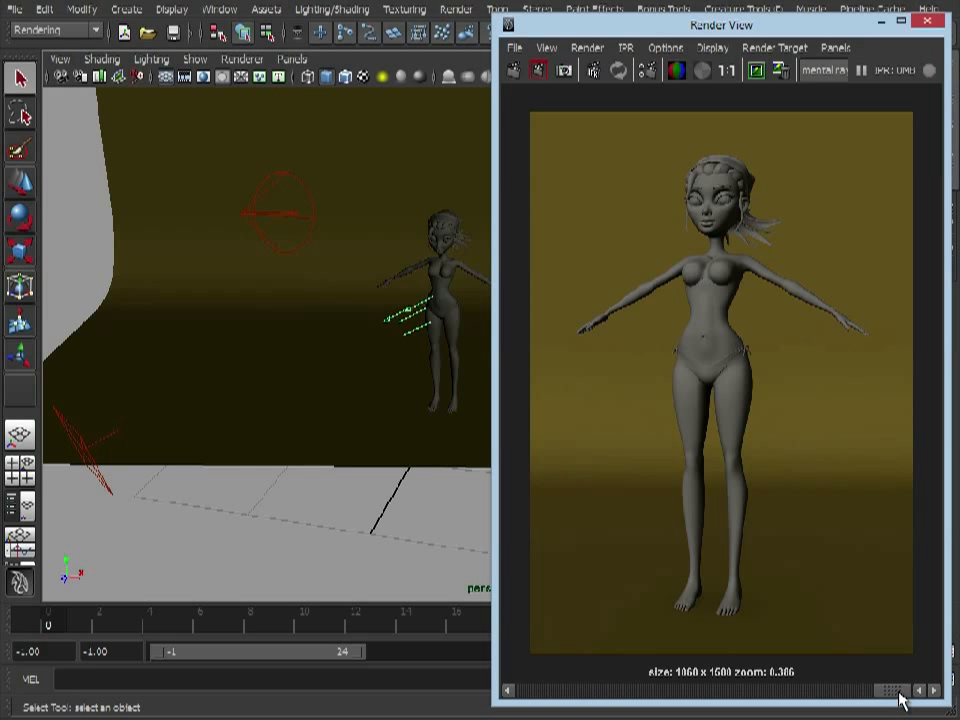
drag(899, 700, 873, 700)
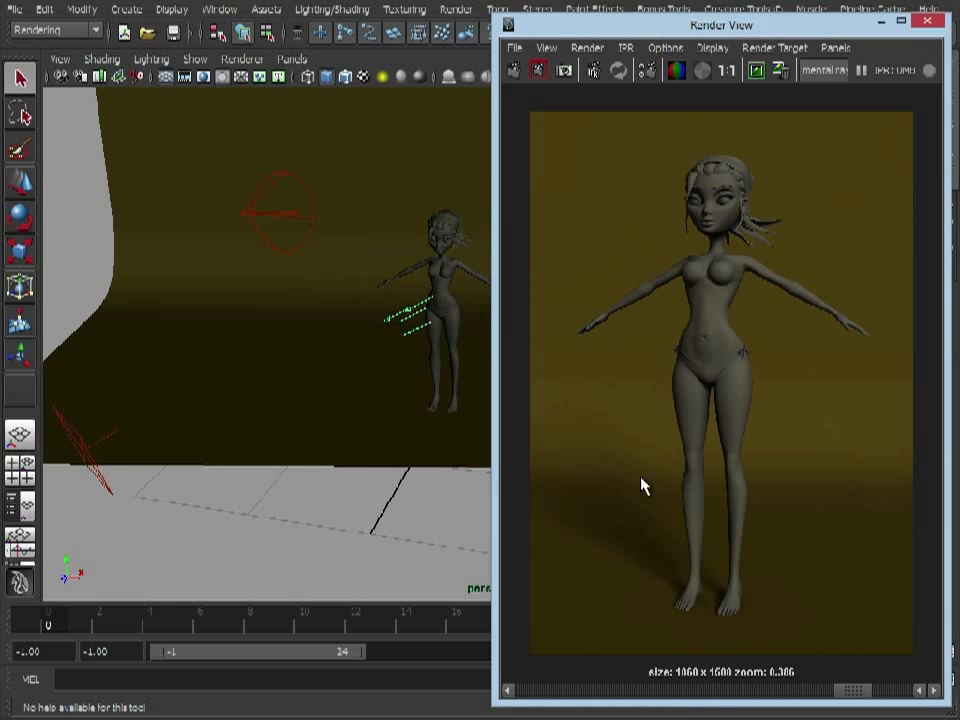
Preview only the directional light beside the character's outstretched arm, and display the next saved render
alt+drag(356, 298, 380, 355)
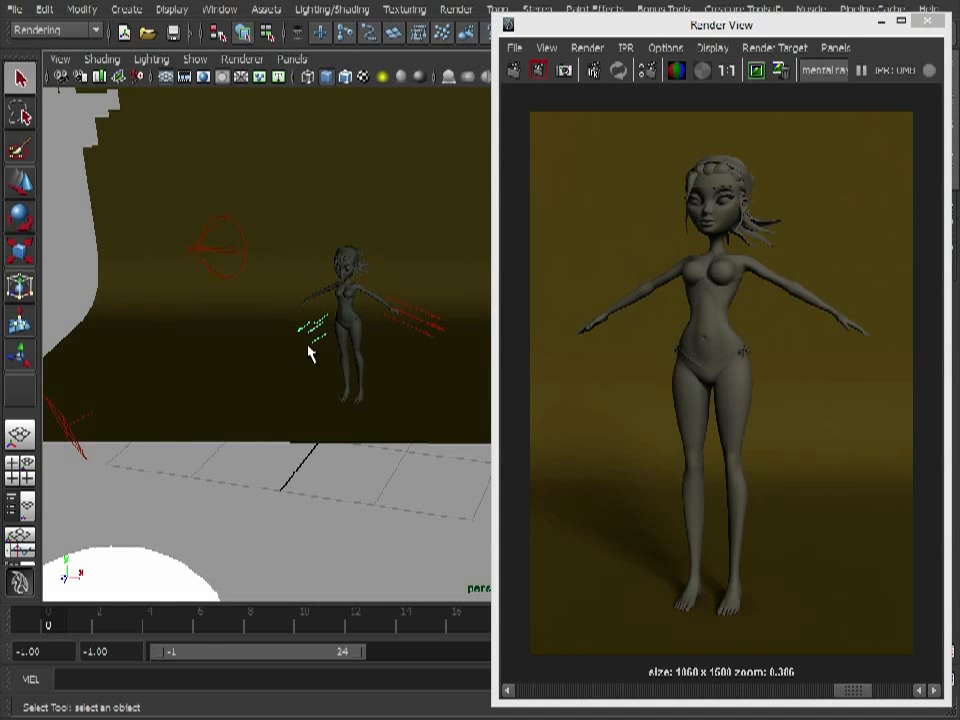
click(425, 328)
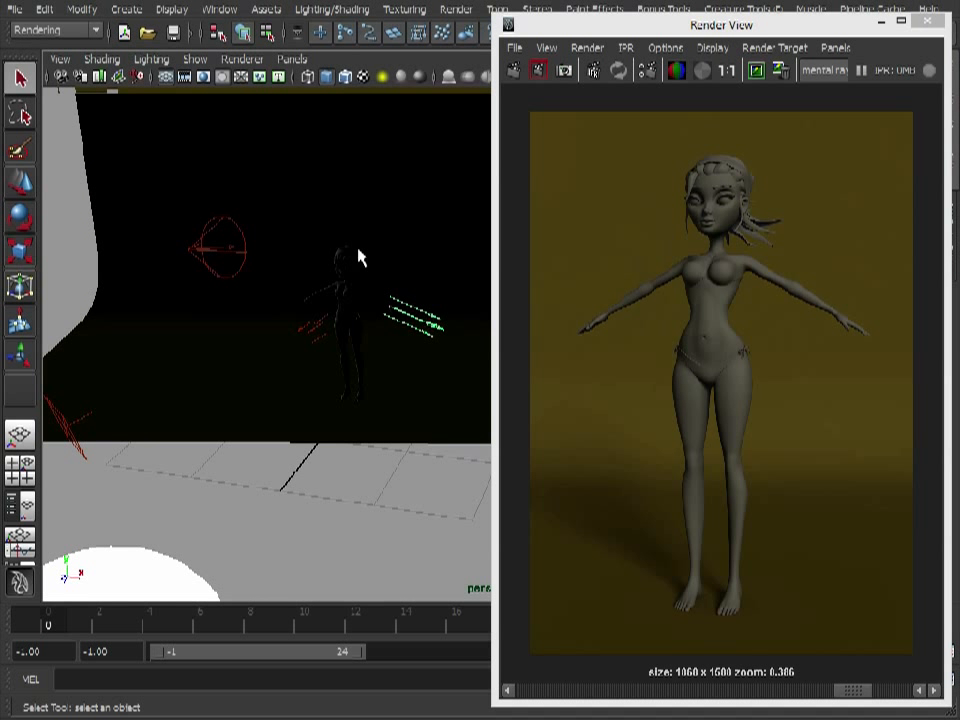
alt+drag(311, 343, 367, 342)
alt+middle_drag(366, 334, 385, 299)
alt+right_drag(385, 299, 428, 290)
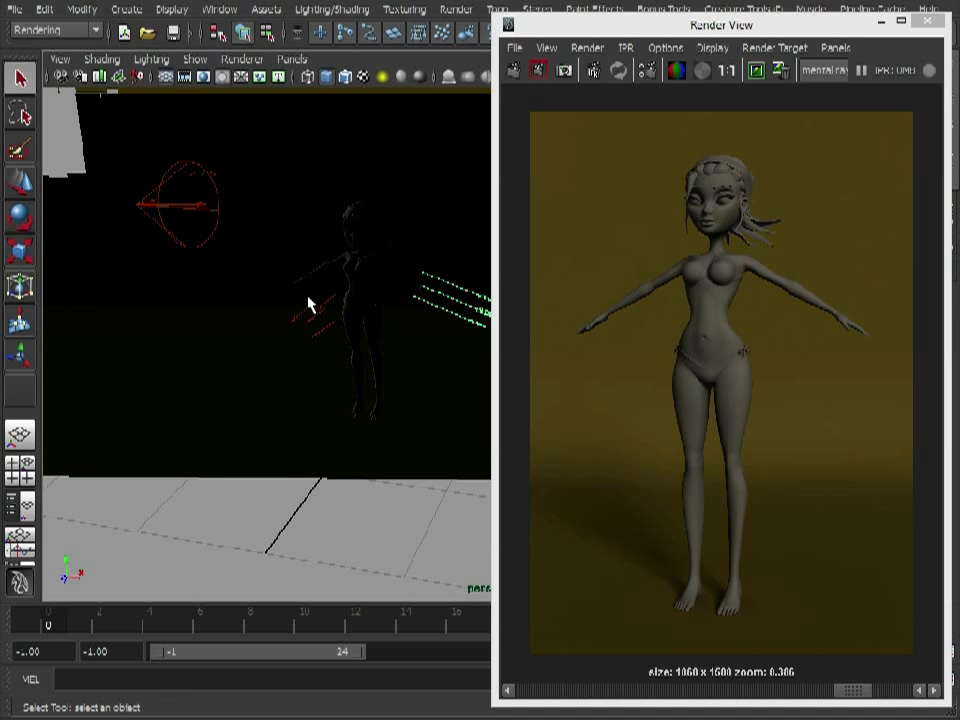
alt+drag(286, 343, 306, 347)
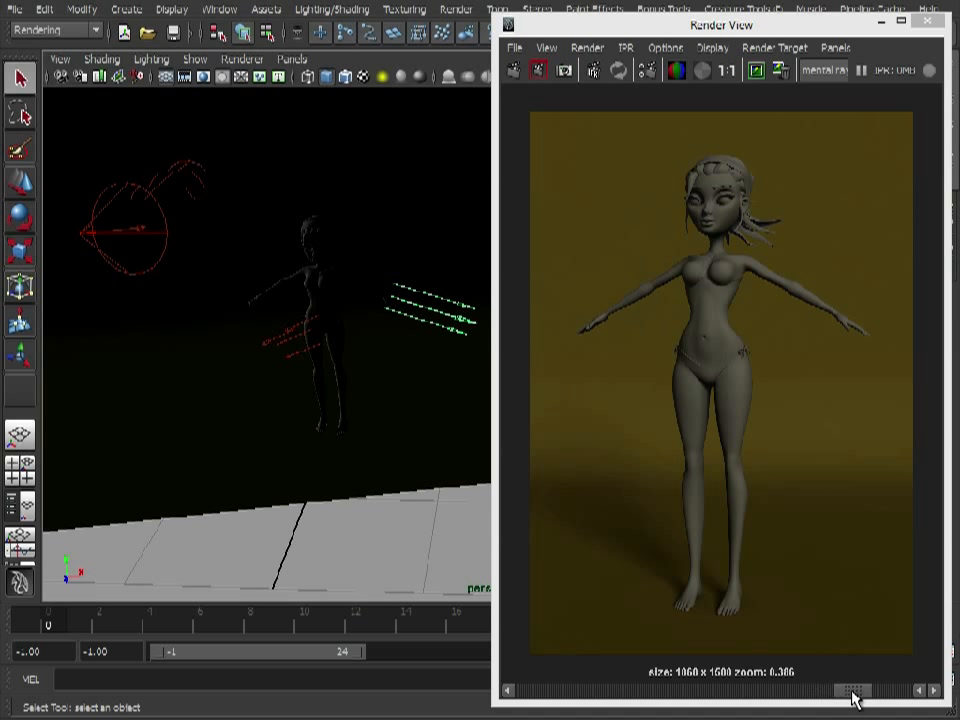
drag(853, 697, 826, 705)
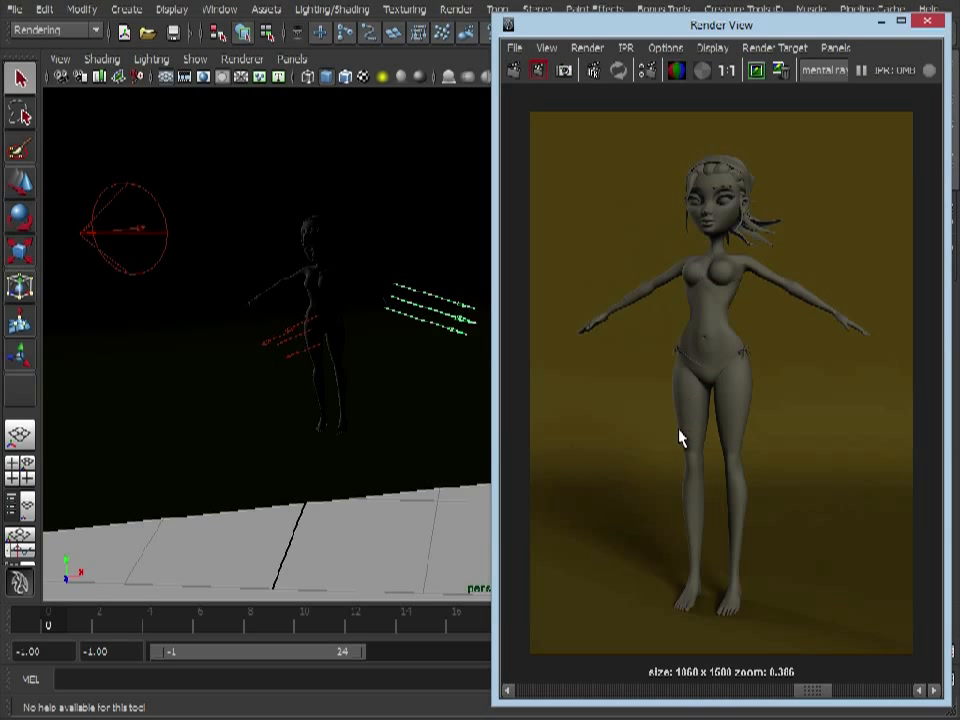
Preview the contribution of the spotlight near the backdrop's front corner, comparing it with the unlit scene
alt+drag(246, 414, 428, 292)
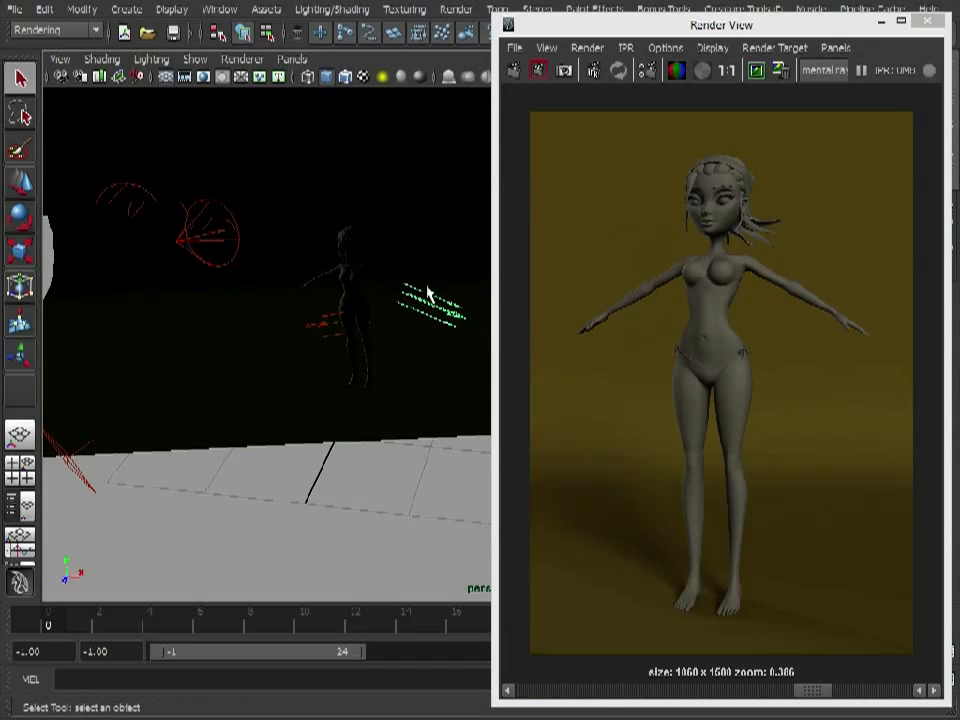
alt+drag(300, 377, 257, 510)
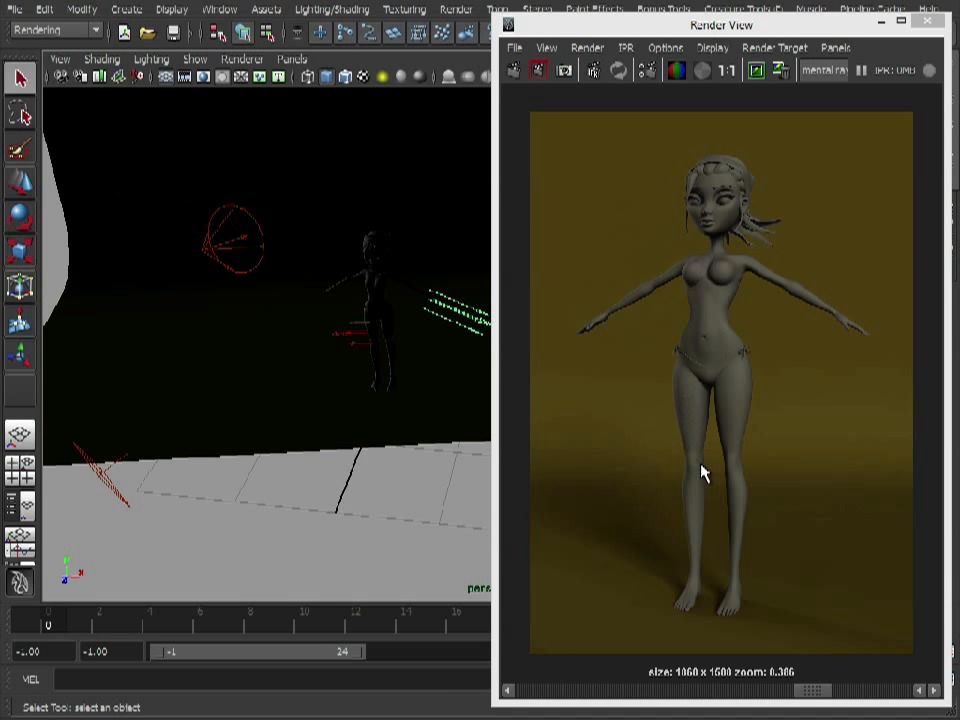
click(108, 505)
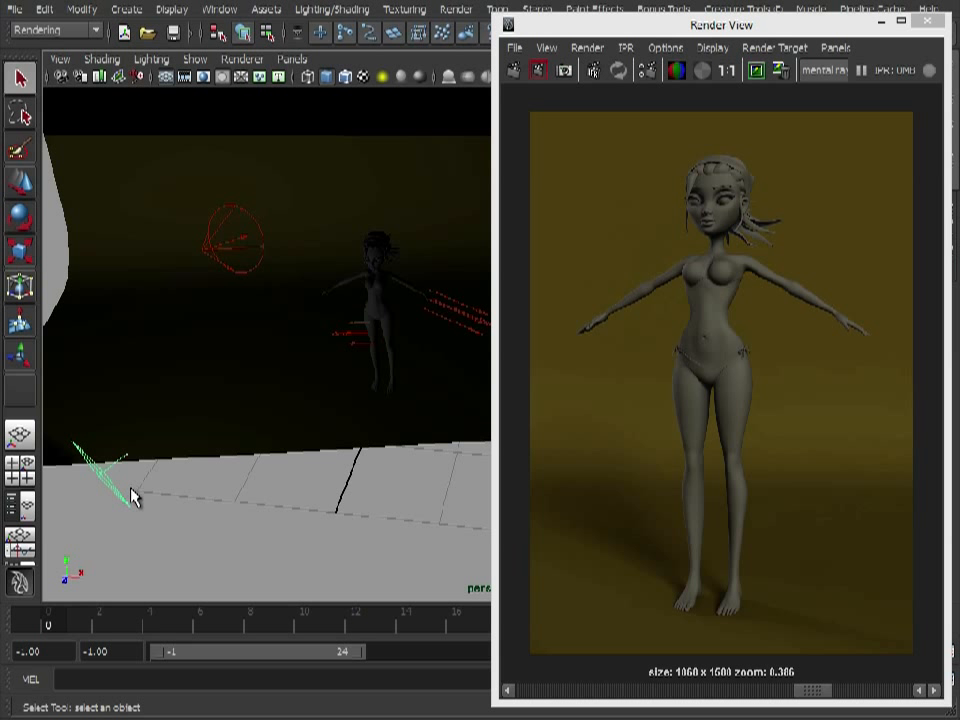
click(234, 498)
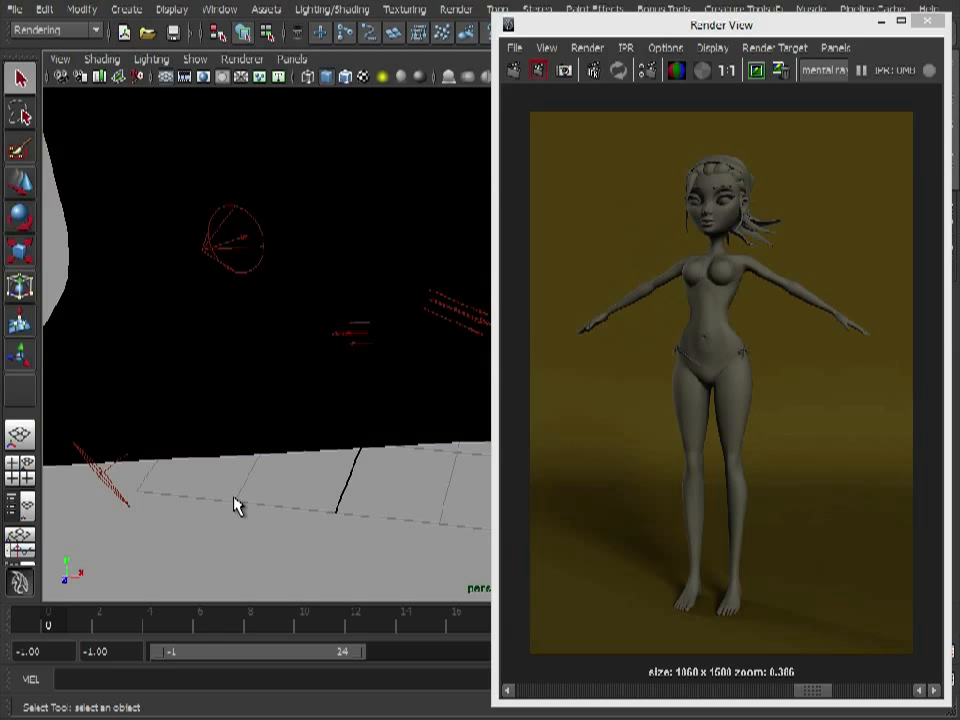
click(110, 494)
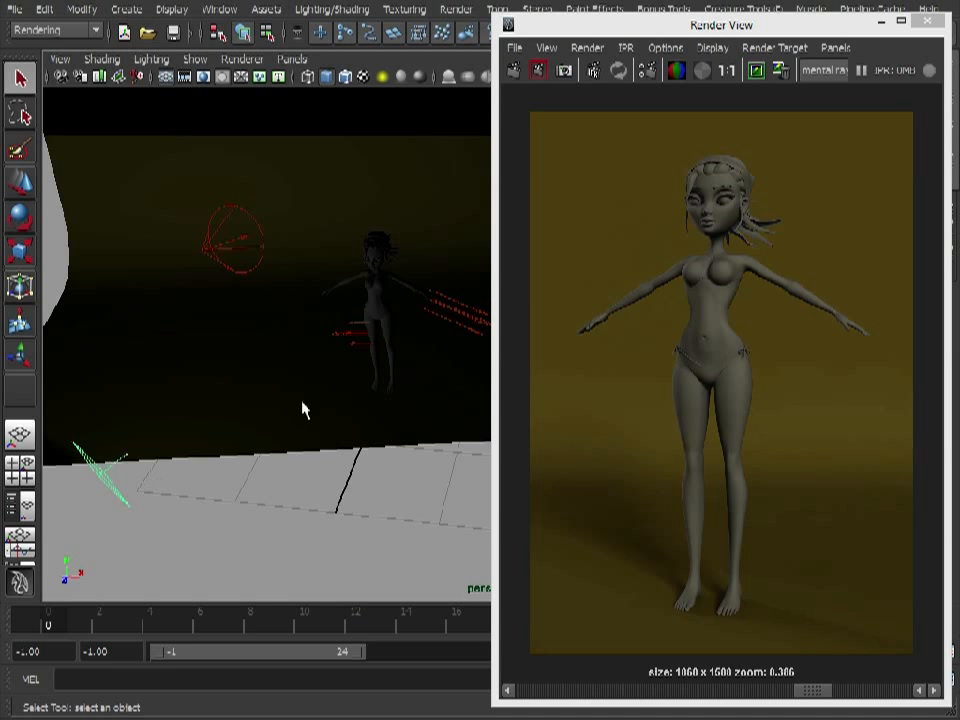
Preview both directional lights together with the front-corner spotlight, and display the next saved render
click(350, 335)
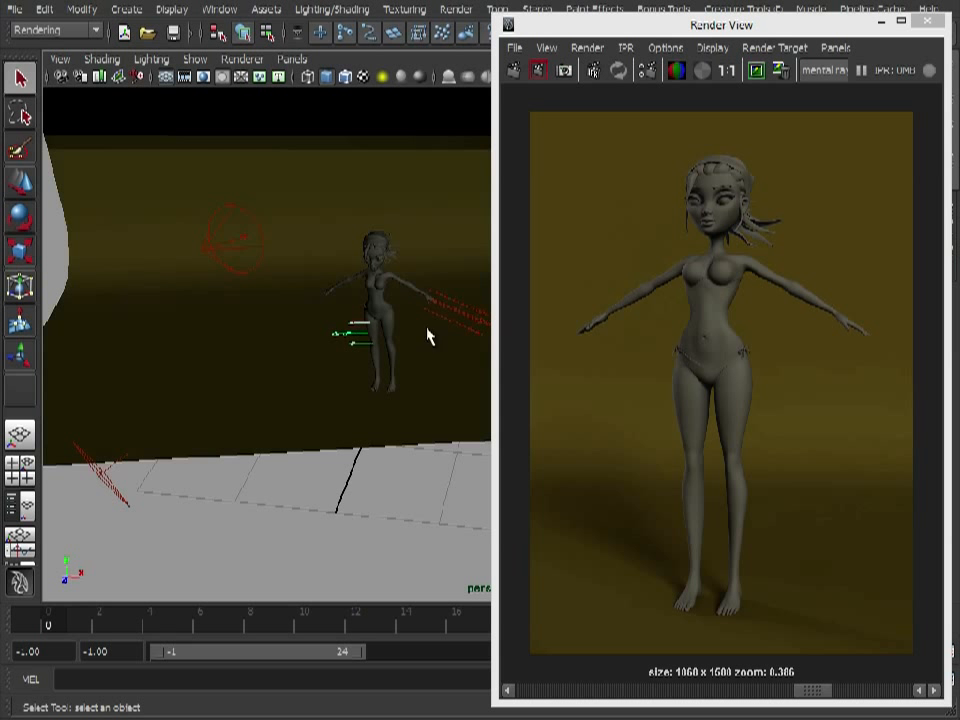
click(460, 318)
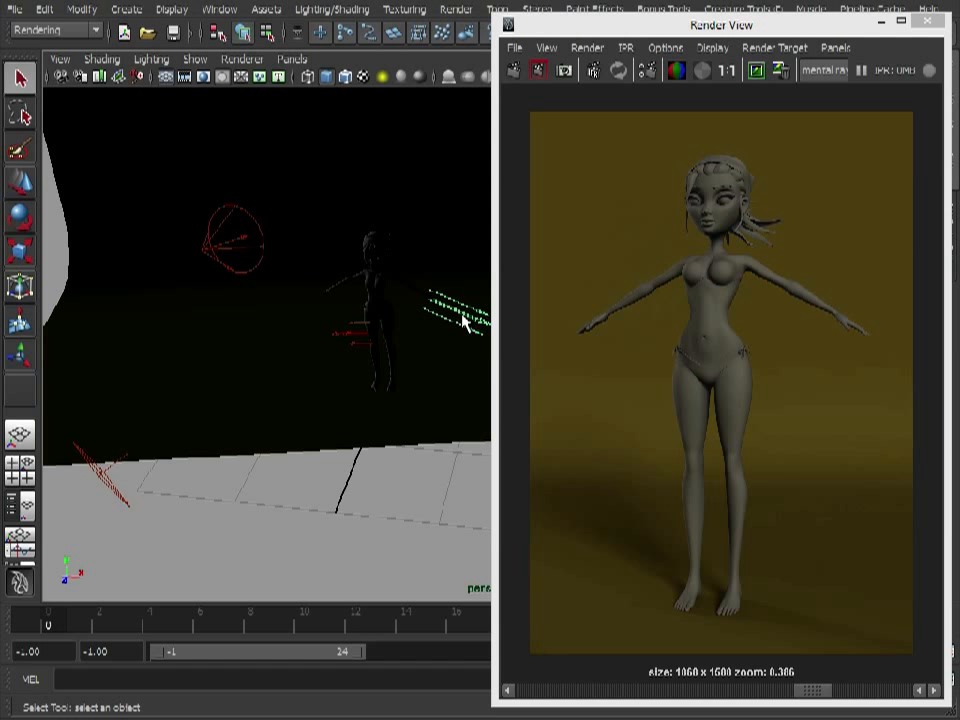
shift+click(354, 339)
shift+click(114, 497)
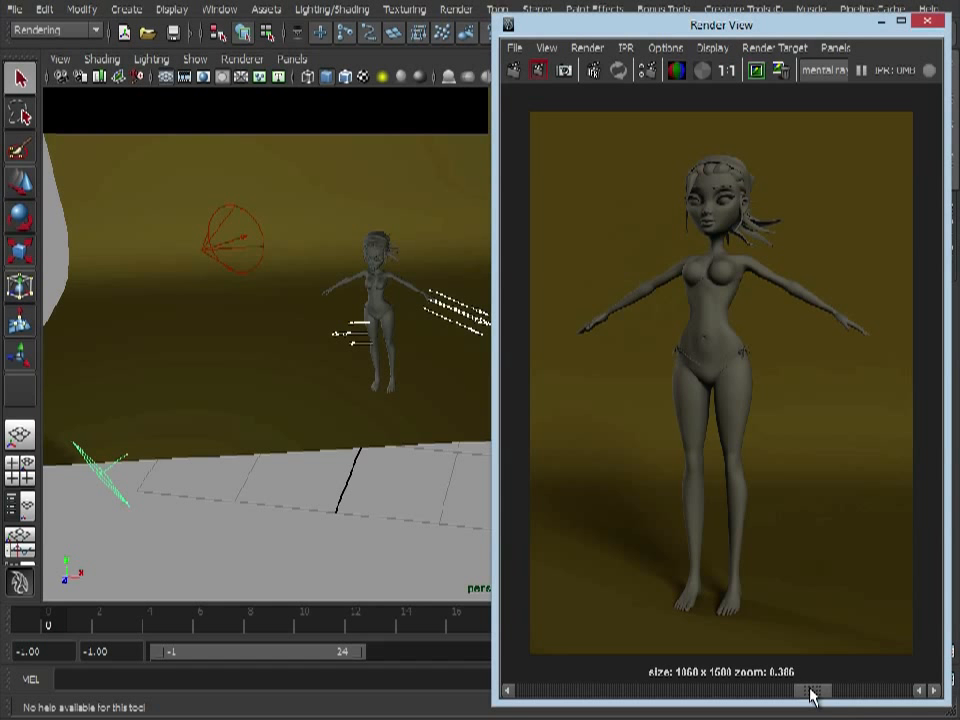
drag(808, 690, 769, 694)
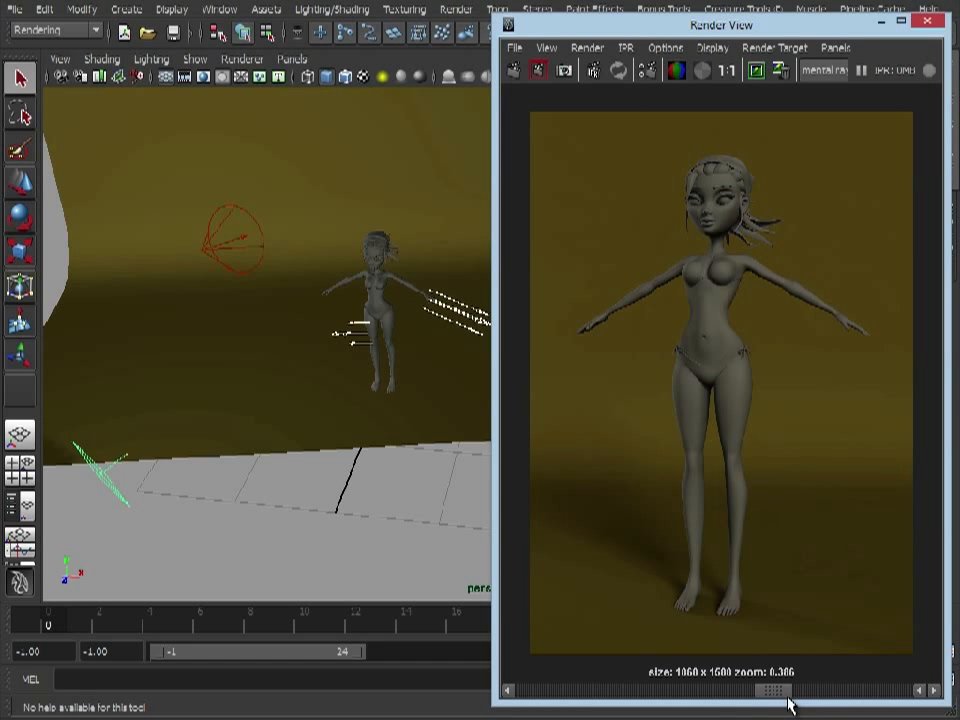
Preview the two directional lights and the front-corner spotlight again, one at a time
alt+drag(304, 463, 312, 440)
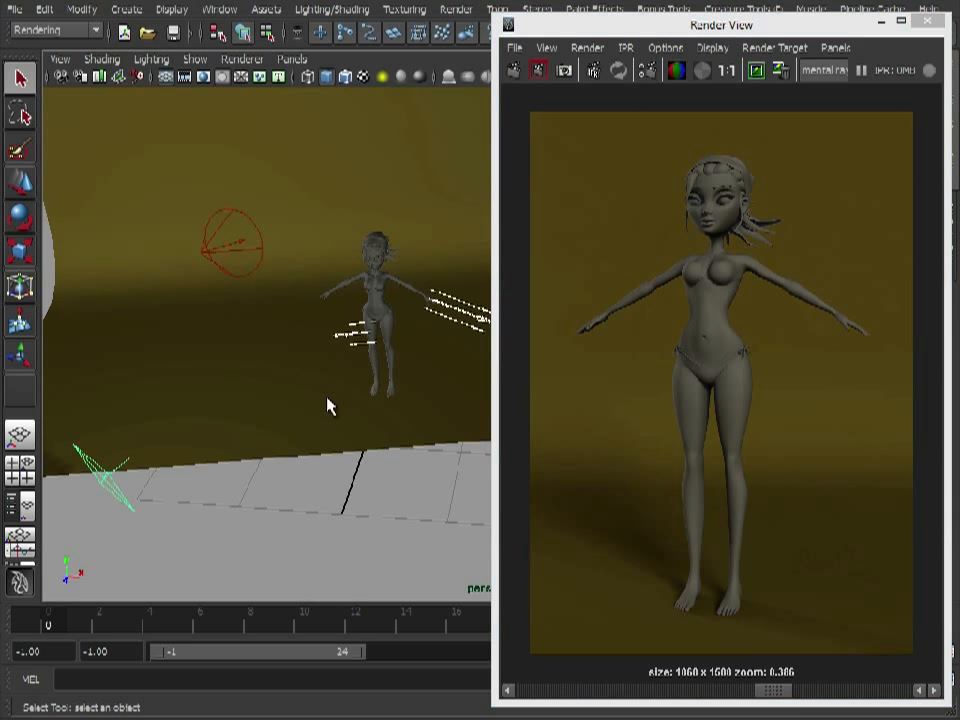
click(352, 336)
click(448, 305)
click(118, 490)
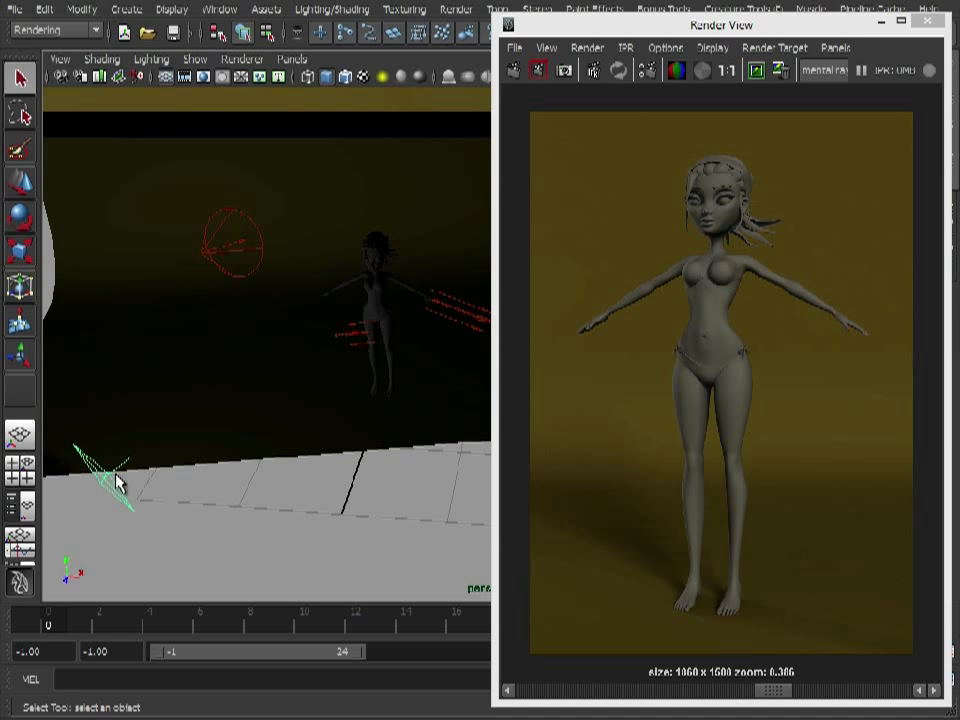
Preview only the spotlight that is aimed at the backdrop behind the character
alt+drag(116, 499, 302, 469)
mouse_move(302, 469)
alt+middle_down()
mouse_move(244, 452)
mouse_move(285, 461)
alt+middle_up()
alt+drag(285, 461, 328, 416)
mouse_move(328, 416)
alt+right_down()
mouse_move(242, 431)
mouse_move(311, 416)
alt+right_up()
alt+middle_drag(311, 416, 316, 400)
alt+drag(316, 400, 309, 411)
alt+right_drag(309, 411, 385, 410)
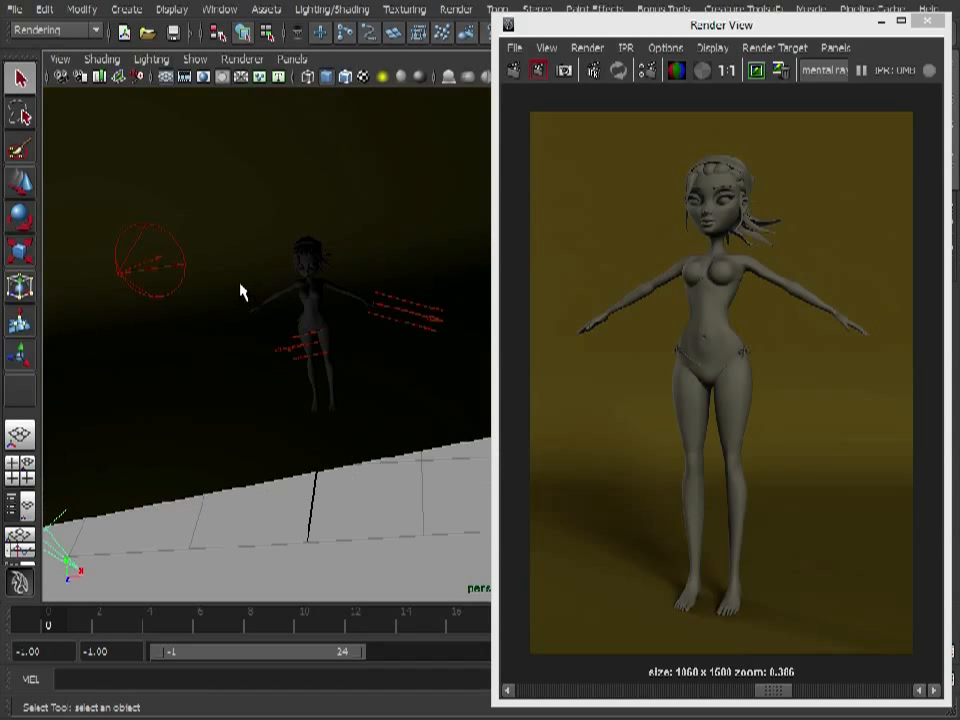
alt+drag(257, 314, 203, 291)
click(197, 283)
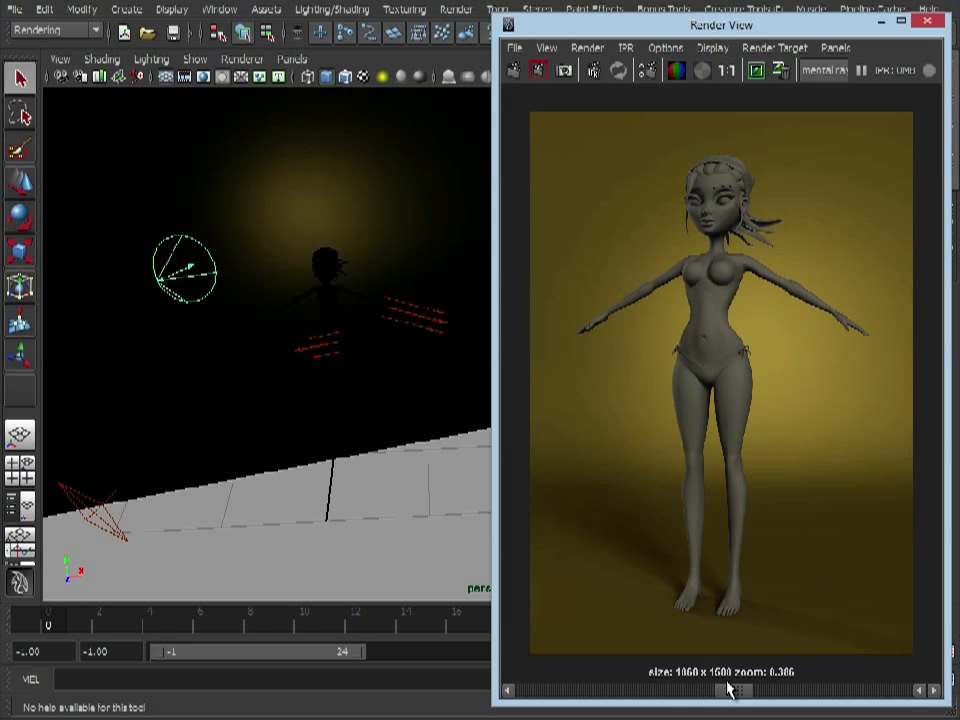
Return to the first saved render and compare the successive lighting stages up to the backdrop glow
drag(742, 700, 900, 705)
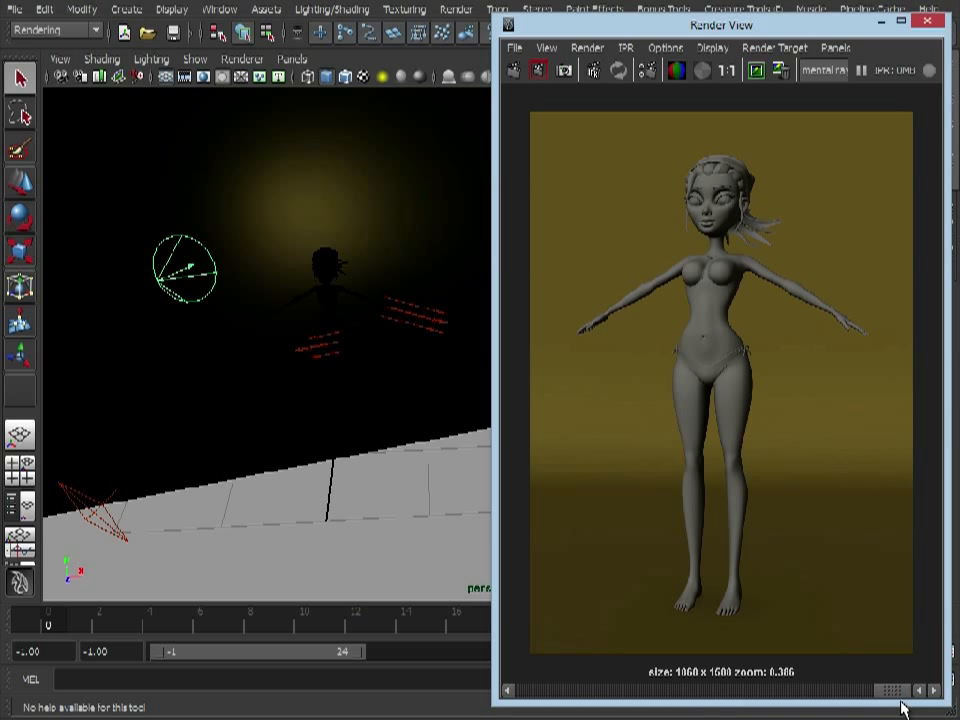
drag(900, 705, 840, 705)
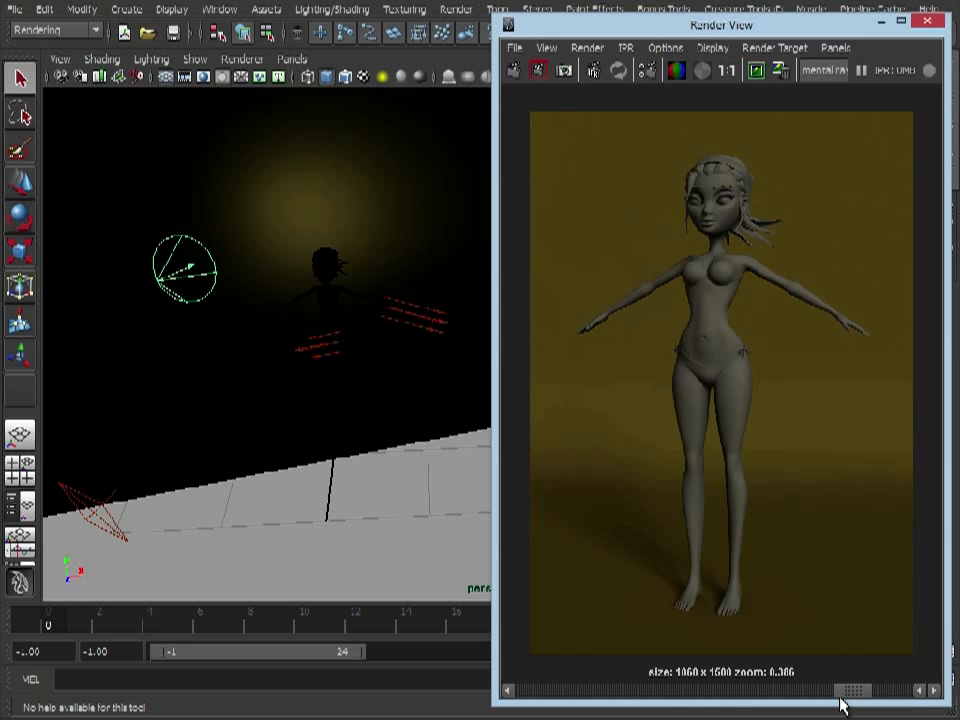
drag(840, 702, 812, 702)
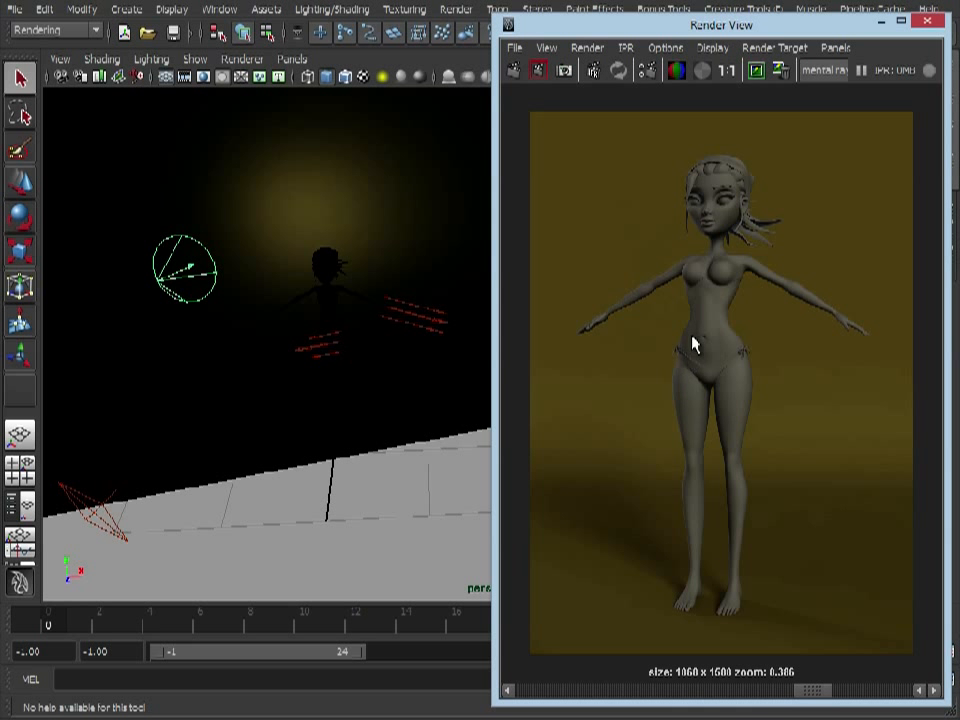
drag(818, 697, 778, 692)
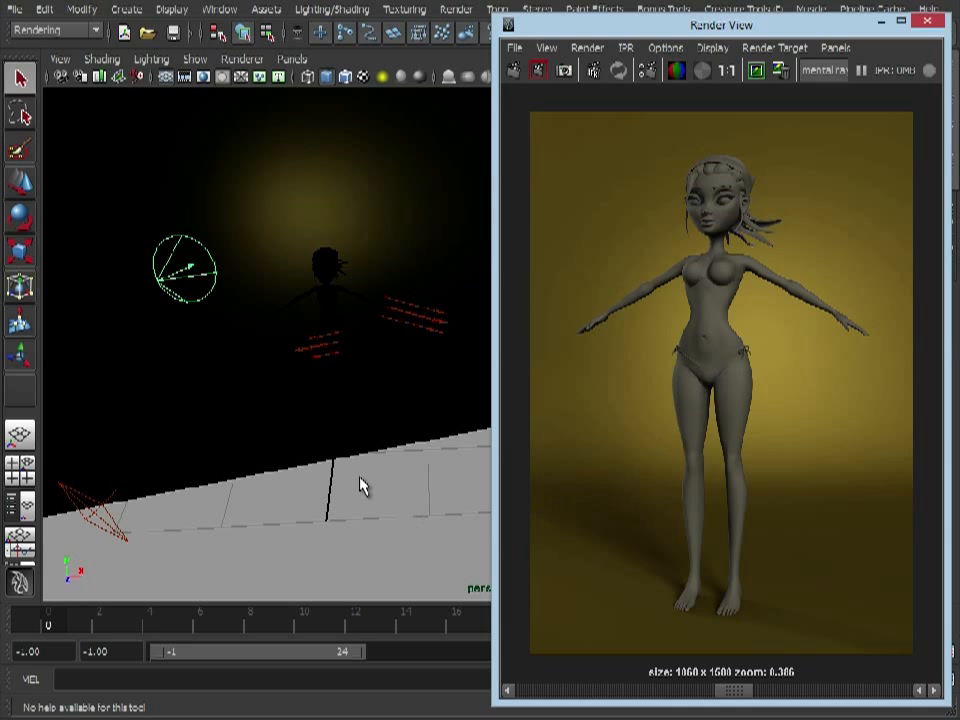
Clear the light selection and set the viewport's lighting to Use All Lights
click(399, 506)
alt+drag(399, 506, 344, 369)
alt+right_drag(344, 369, 330, 343)
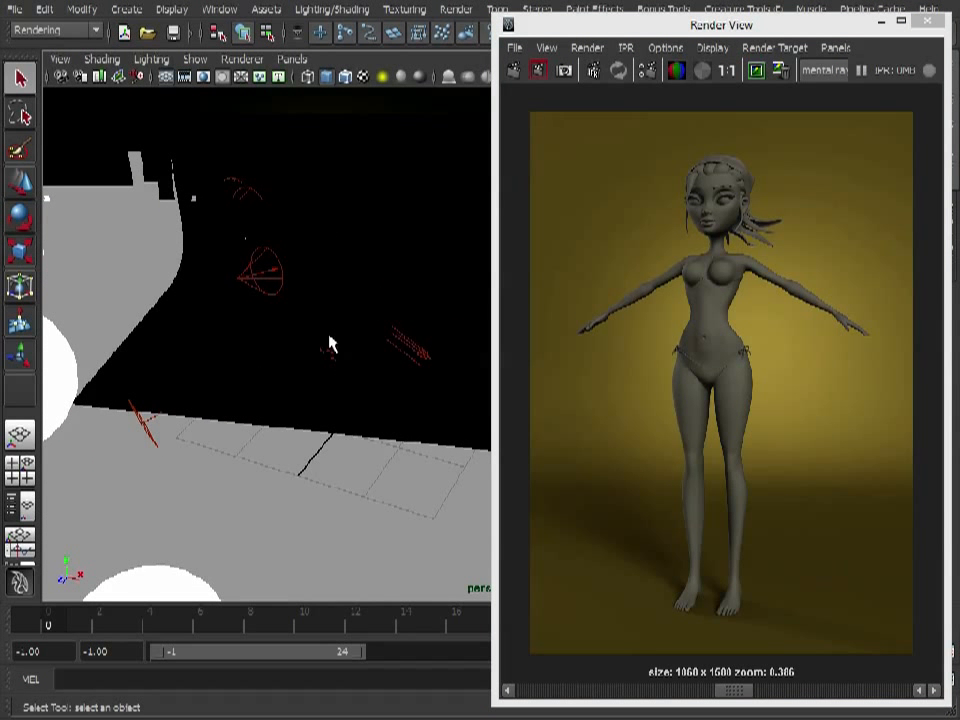
click(151, 59)
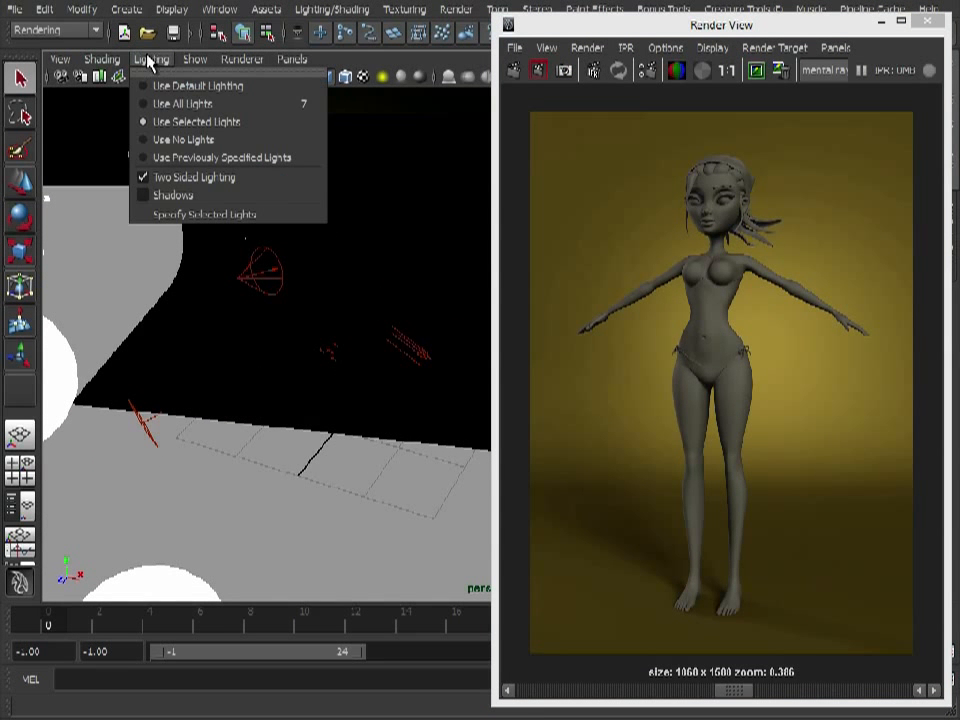
click(165, 101)
alt+middle_drag(243, 385, 388, 340)
alt+right_drag(388, 340, 296, 328)
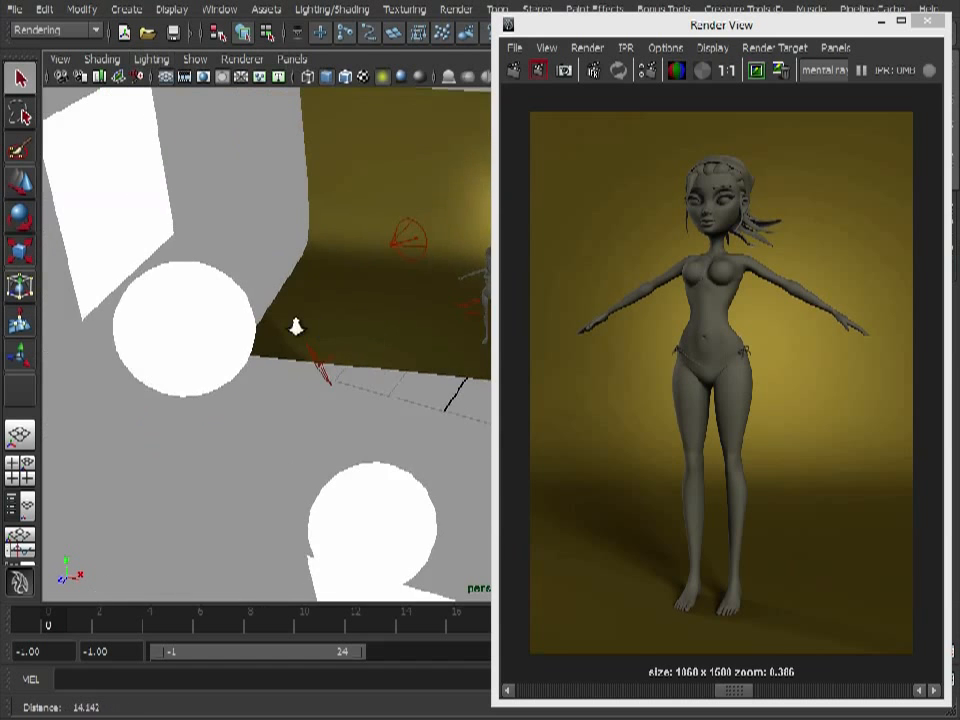
Select the white spheres and the white reflector plane in front of the set to examine their placement around the character
alt+drag(400, 360, 371, 326)
alt+middle_drag(371, 326, 386, 311)
alt+right_drag(386, 311, 339, 334)
alt+drag(326, 286, 296, 316)
alt+right_drag(296, 316, 287, 336)
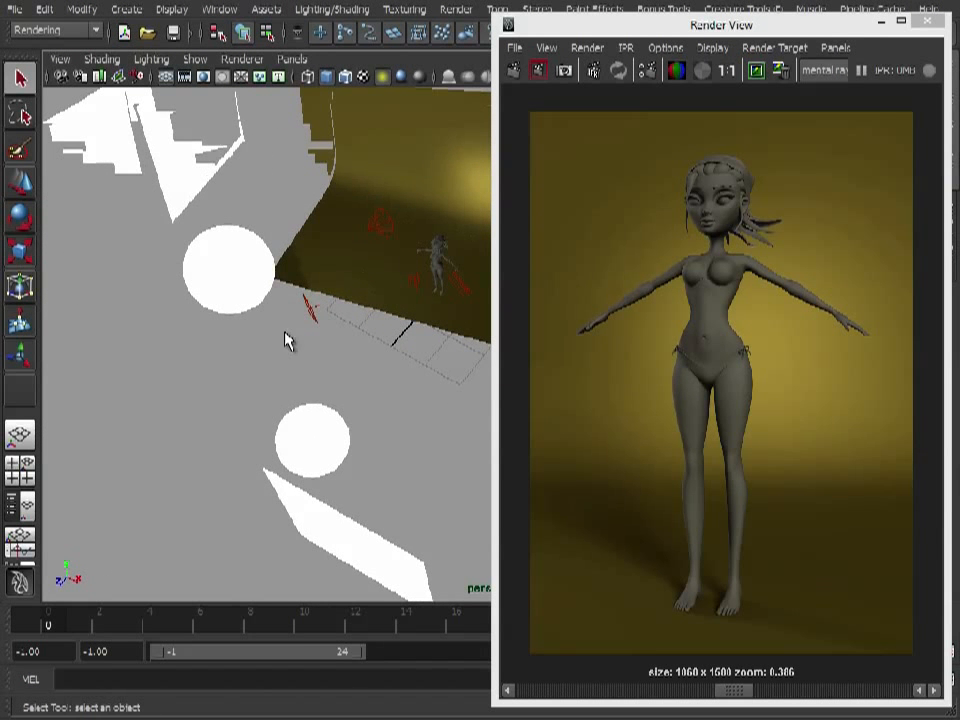
click(231, 272)
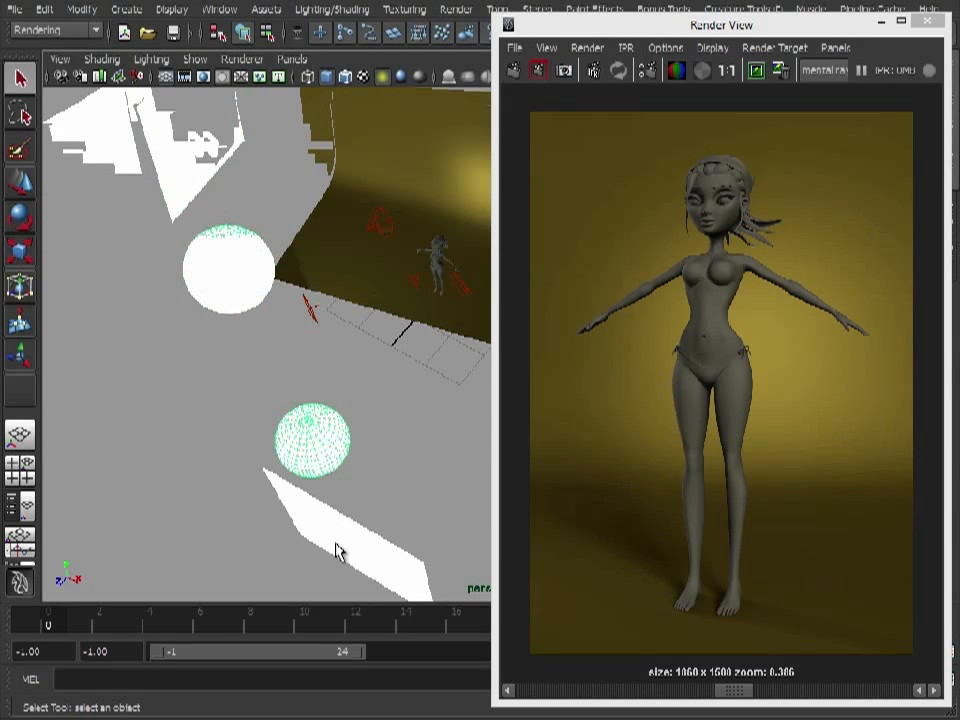
click(312, 452)
click(310, 532)
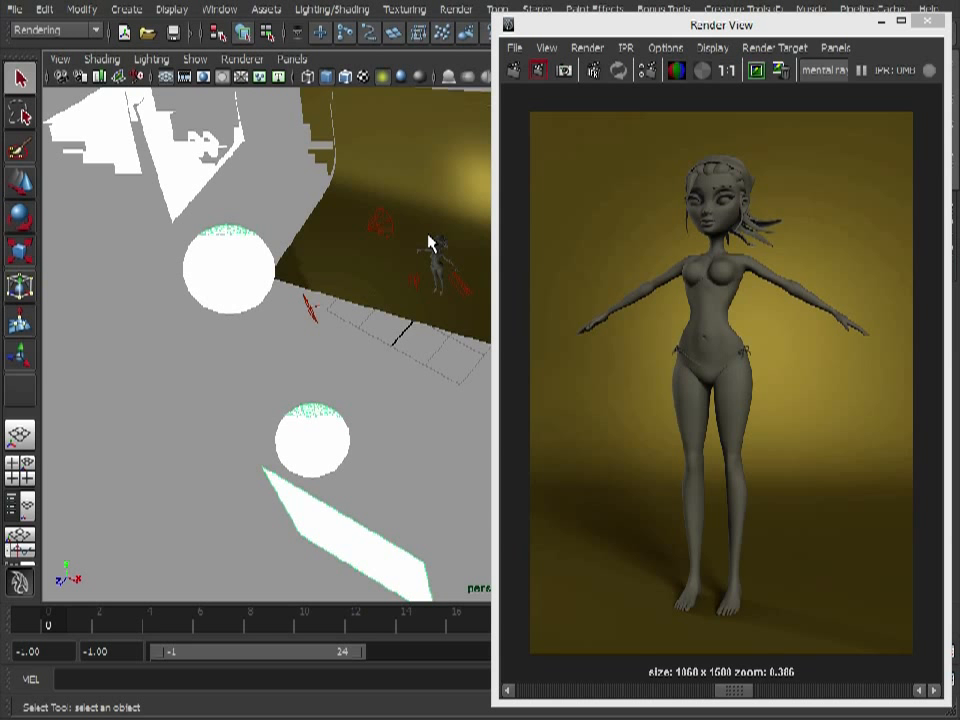
click(224, 256)
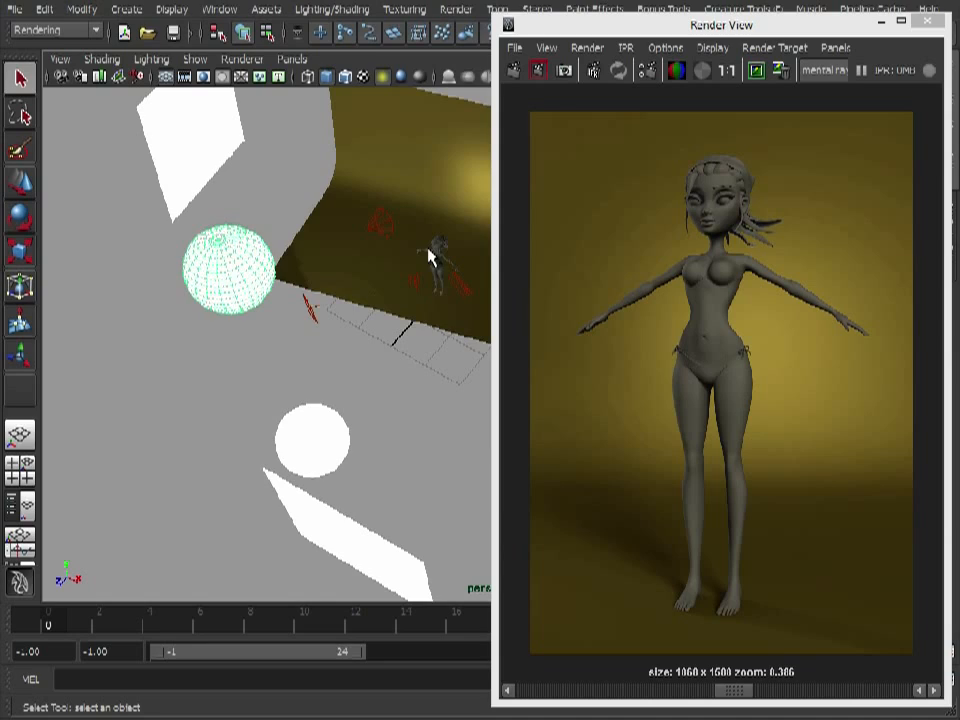
alt+drag(225, 394, 189, 347)
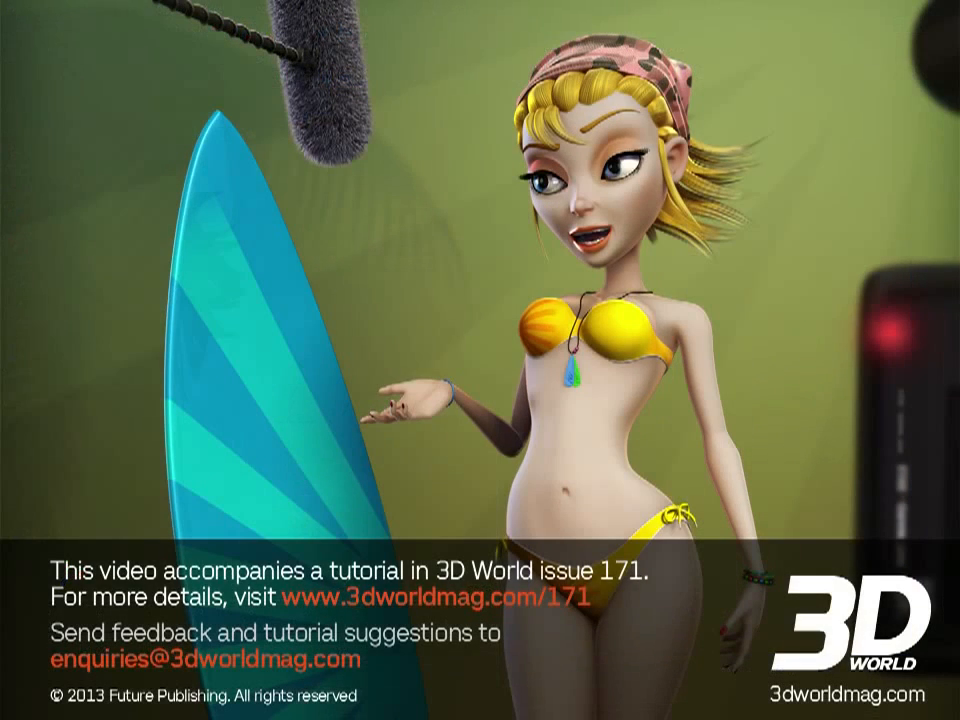